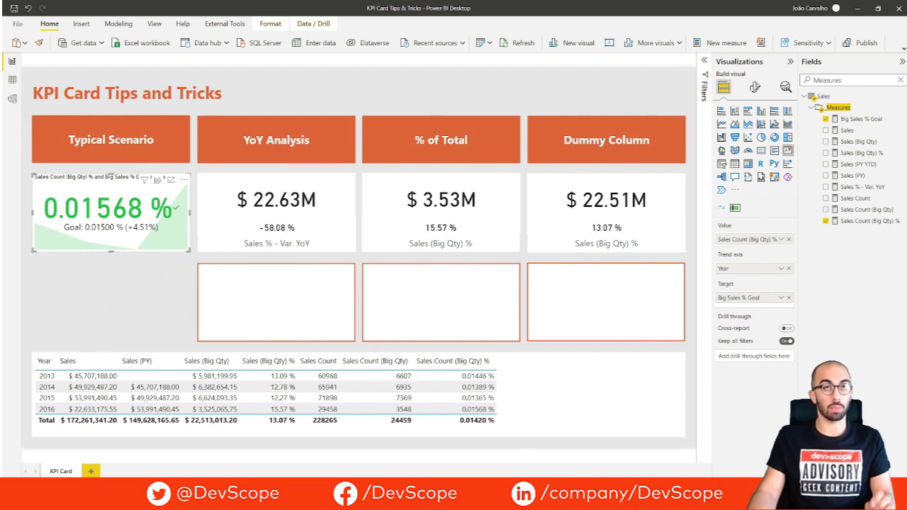
- Paste the copied KPI visual ($22.63M vs $53.99M goal) into the empty box under YoY Analysis
click(333, 204)
click(319, 248)
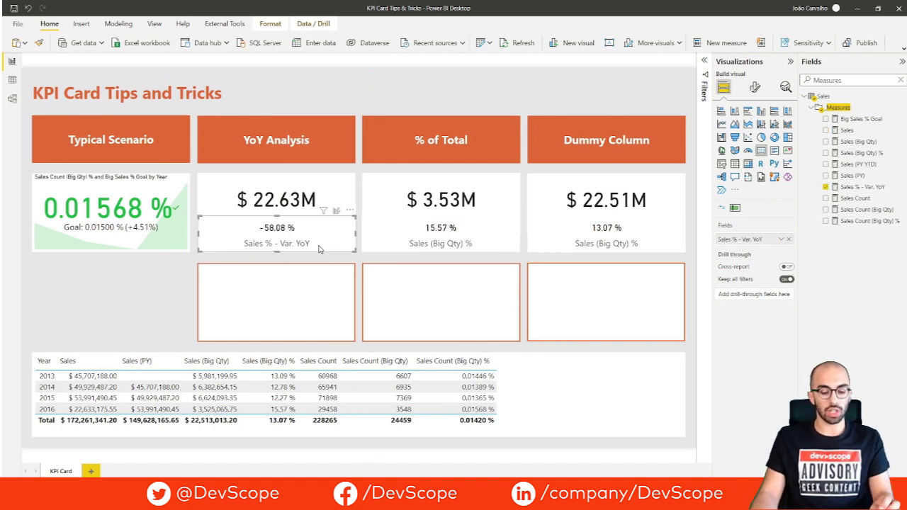
click(320, 299)
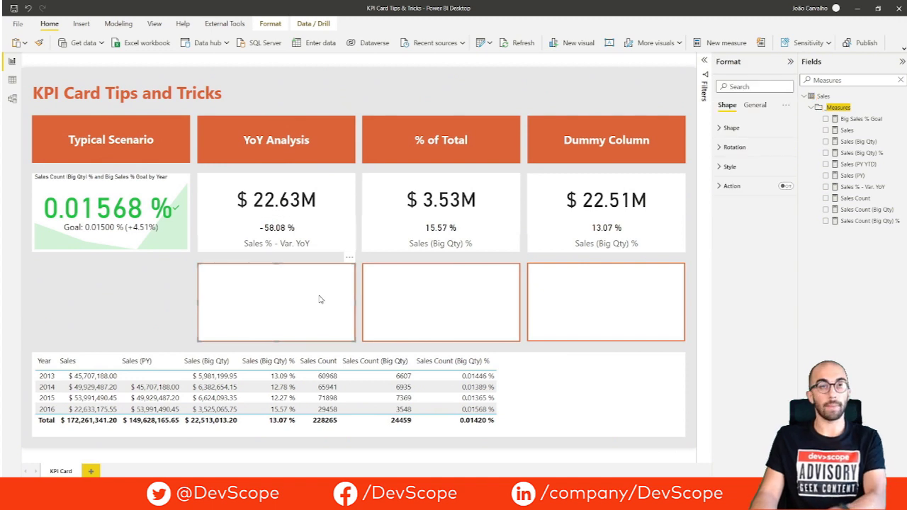
key(ctrl+v)
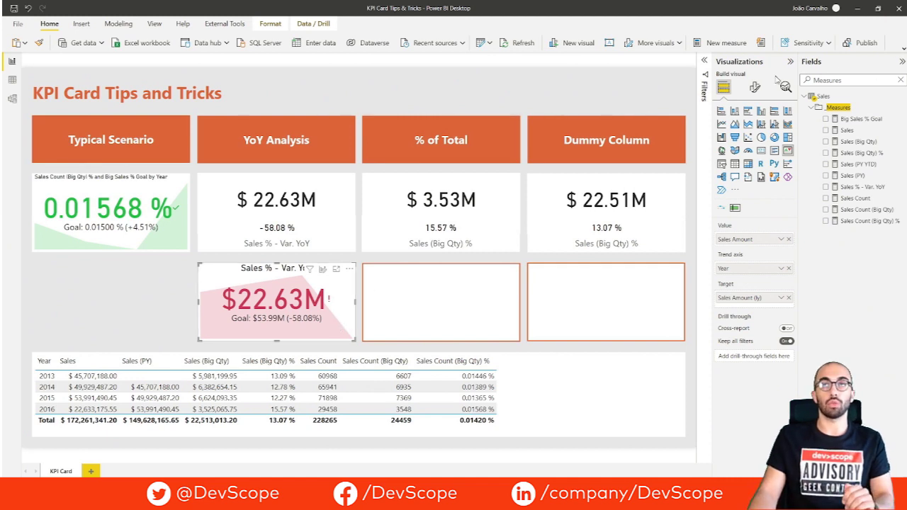
- Turn off the KPI's status icons and set the trend axis good, neutral and bad colours to black
click(756, 87)
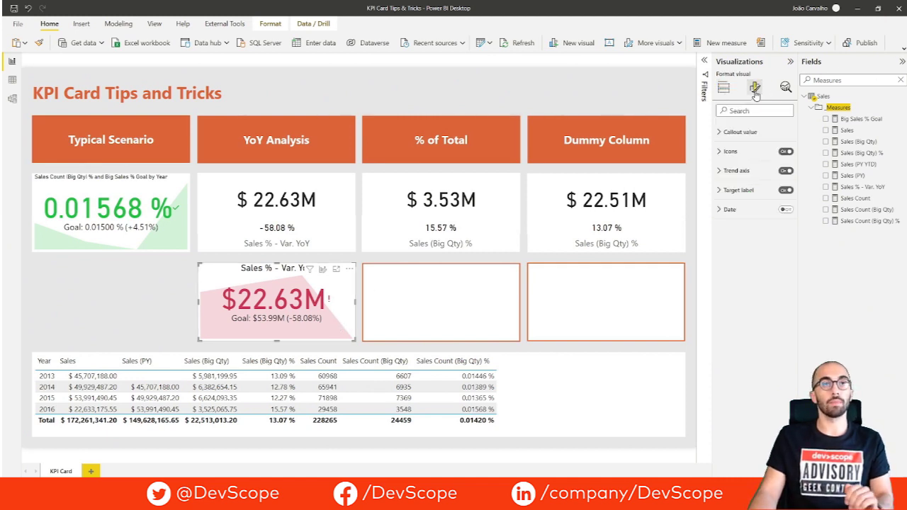
click(786, 172)
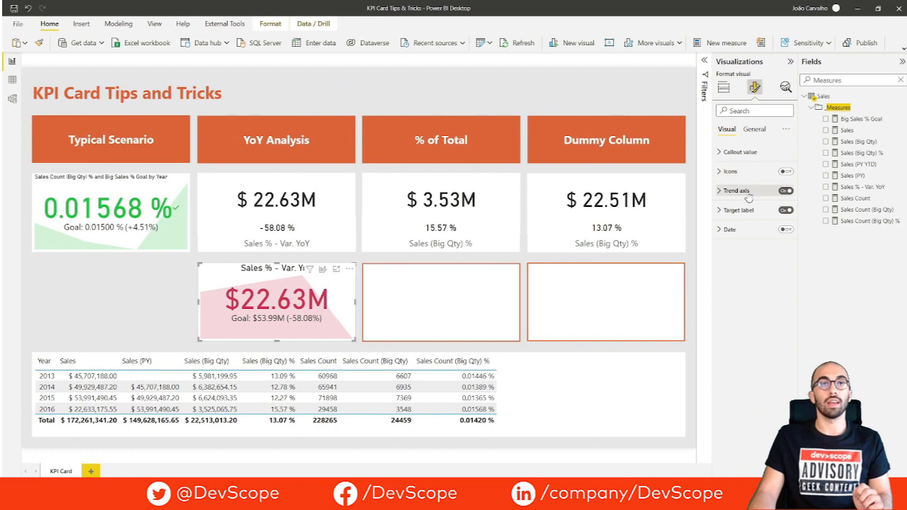
click(738, 192)
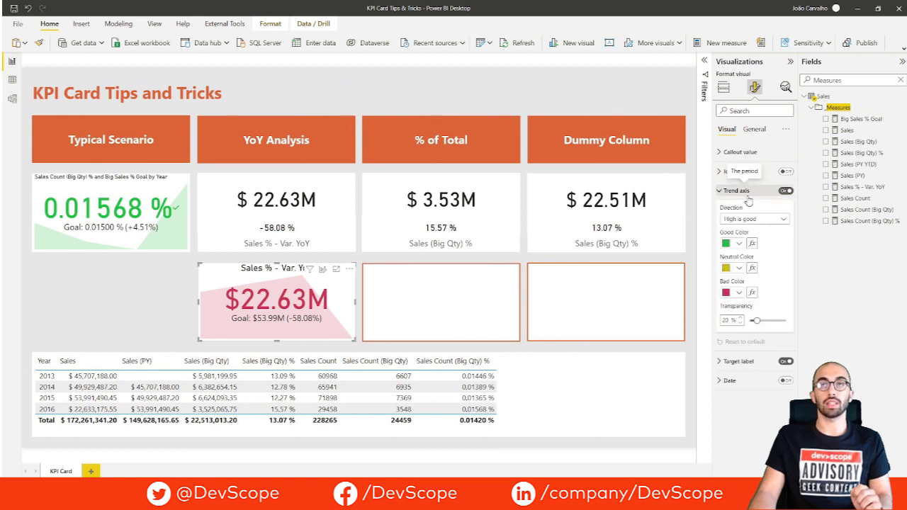
click(735, 245)
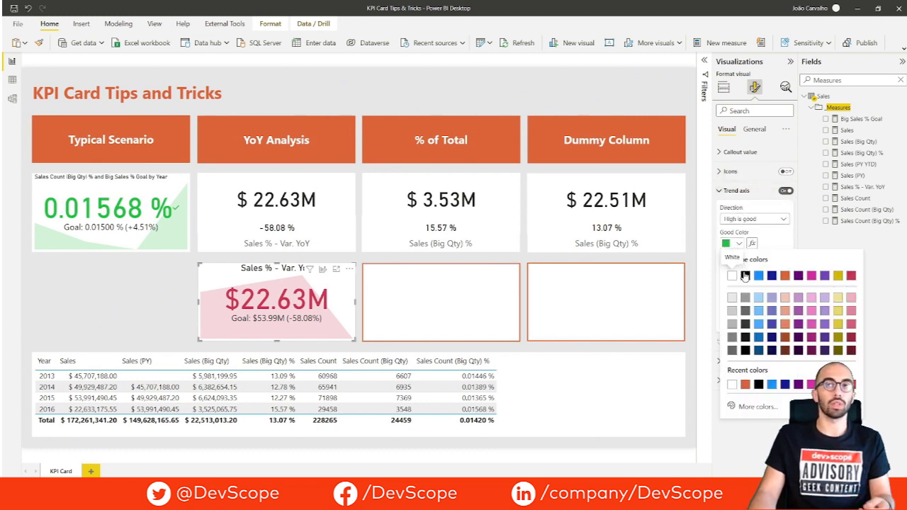
click(745, 275)
click(735, 268)
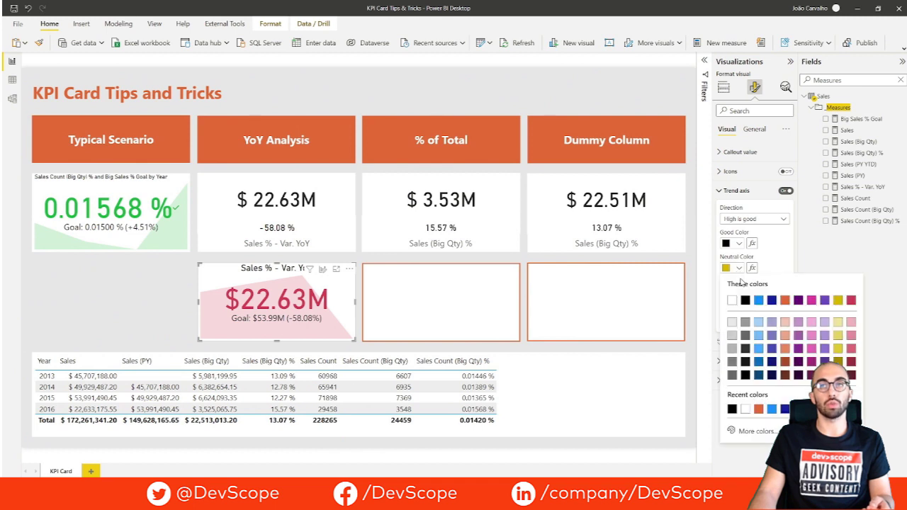
click(745, 302)
click(736, 293)
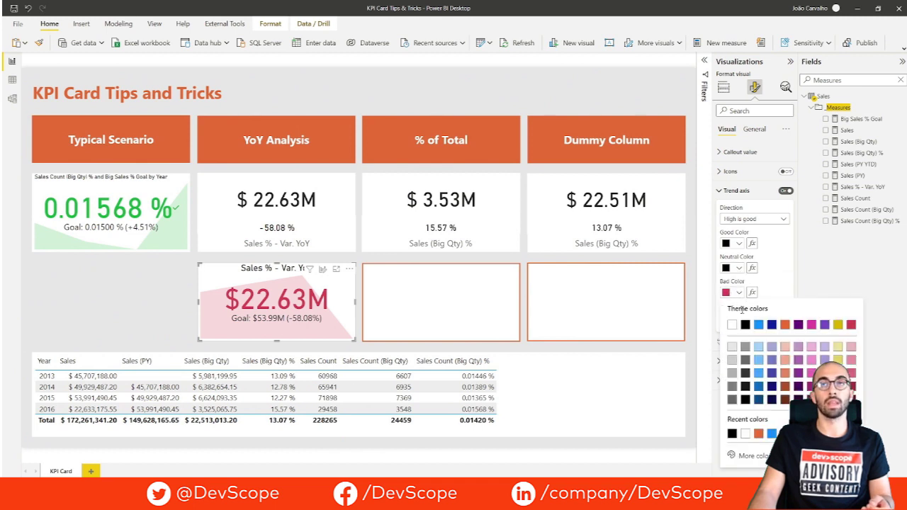
click(746, 325)
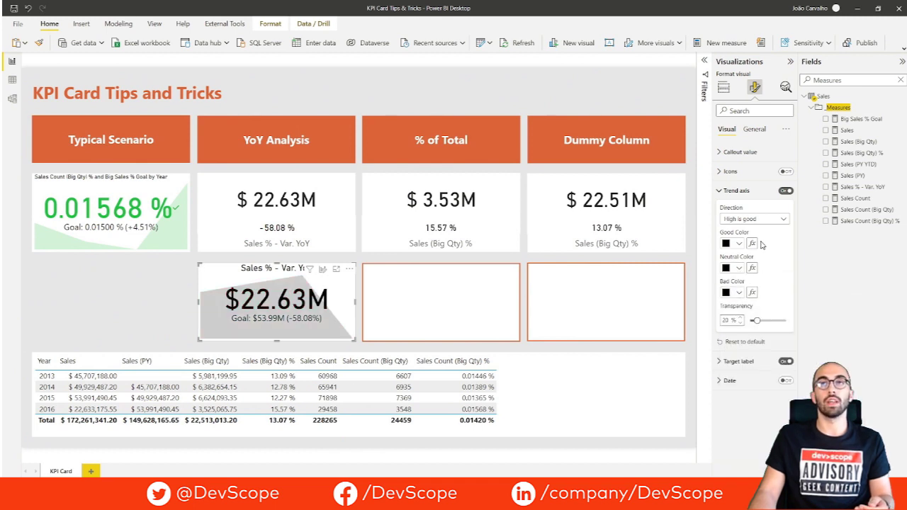
- Switch off the trend axis and the goal label on the YoY KPI card
click(786, 192)
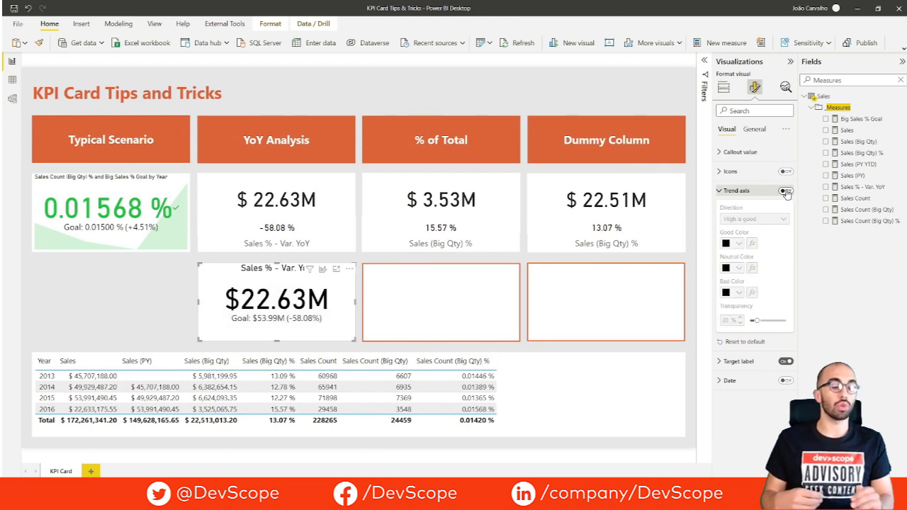
click(753, 192)
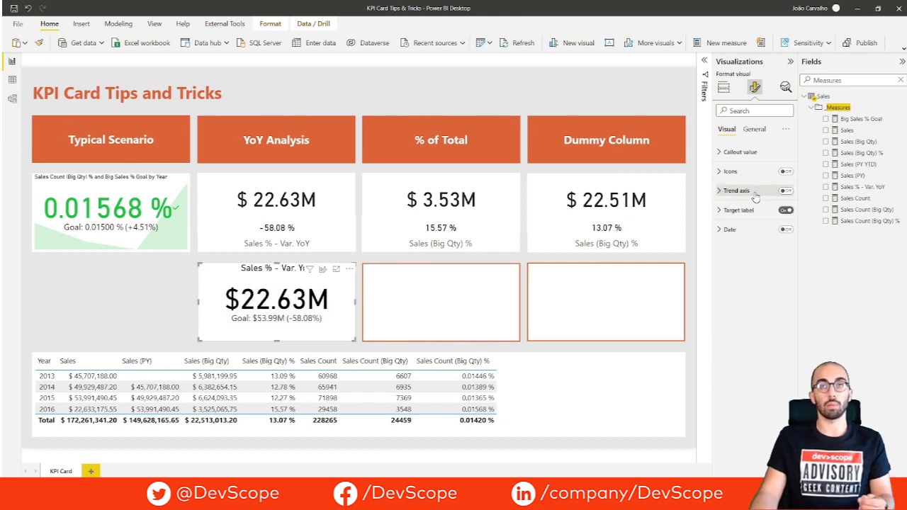
click(748, 211)
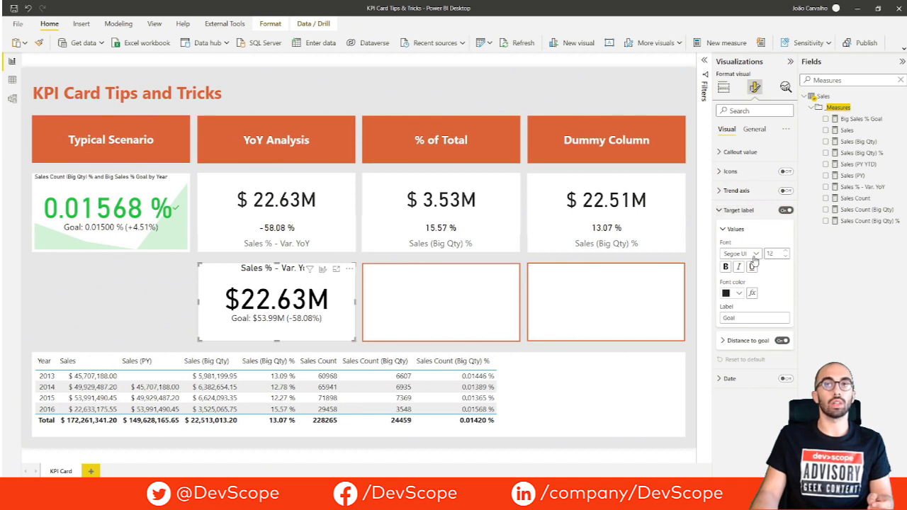
click(786, 211)
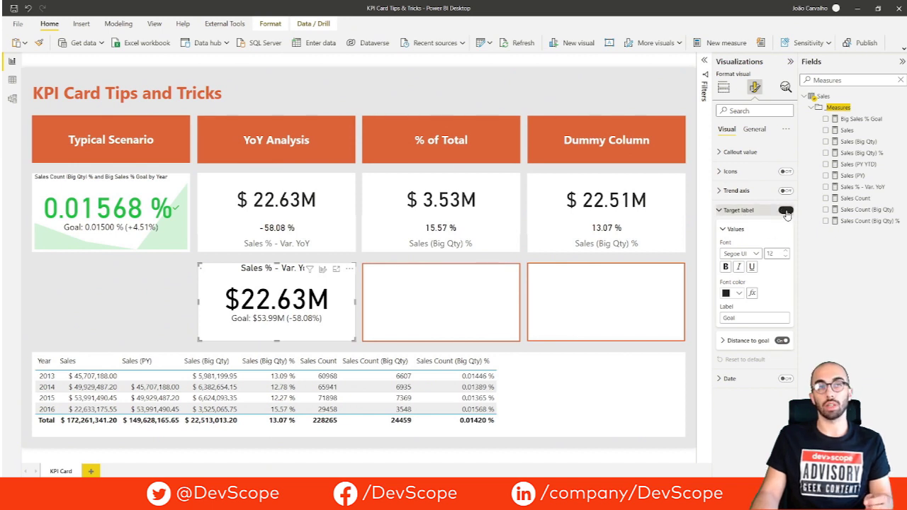
click(742, 214)
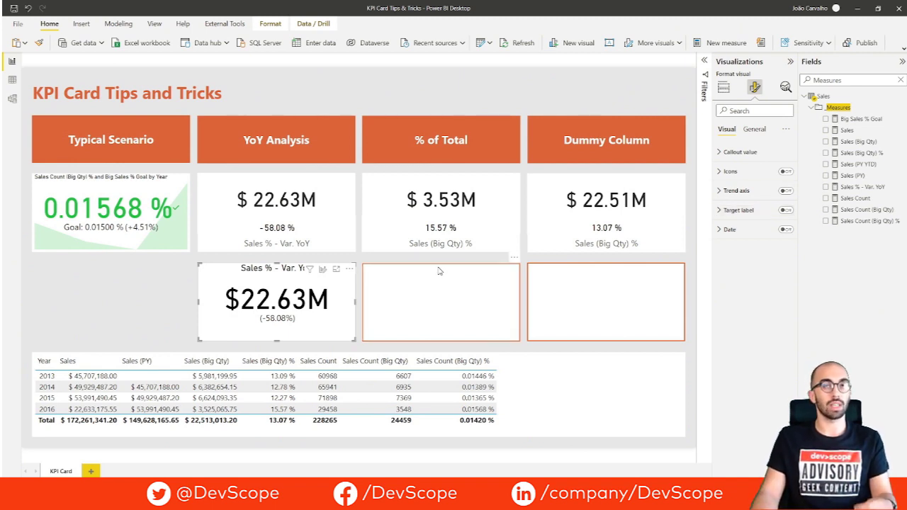
- Place the $3.53M KPI card in the empty box under % of Total
click(434, 350)
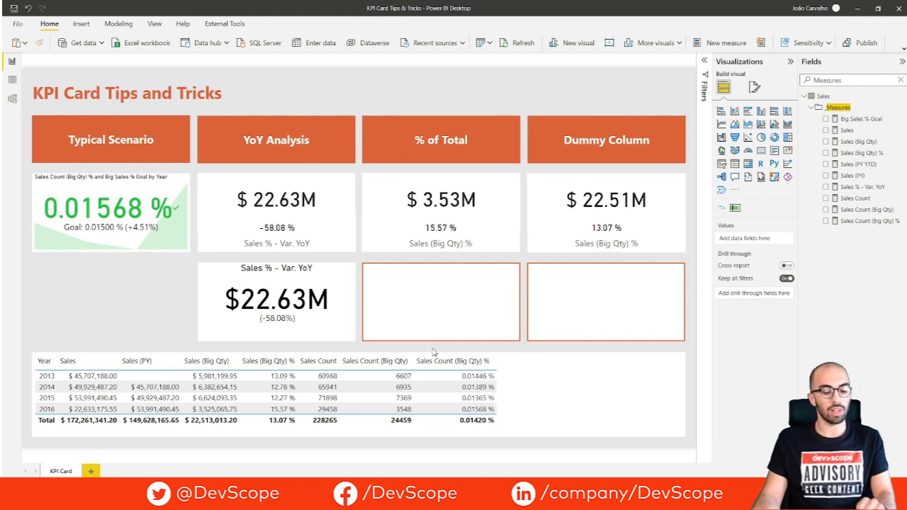
click(441, 310)
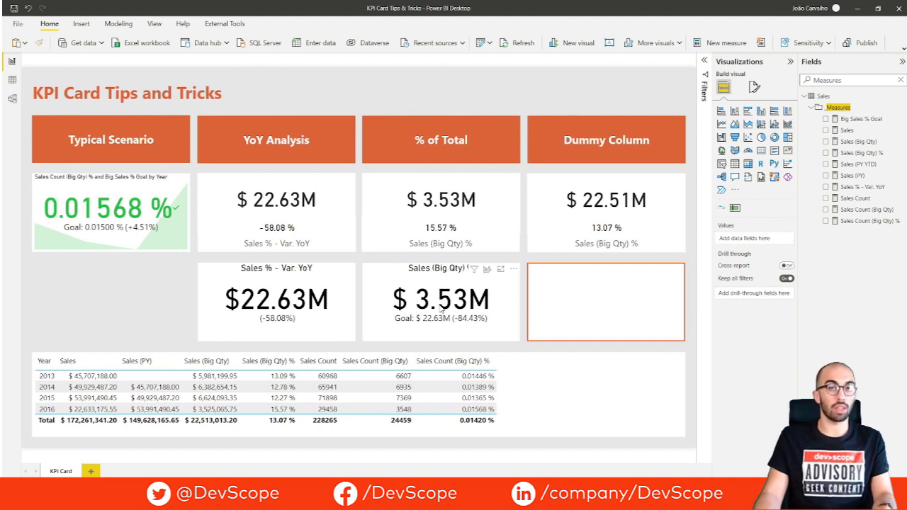
key(Delete)
click(428, 332)
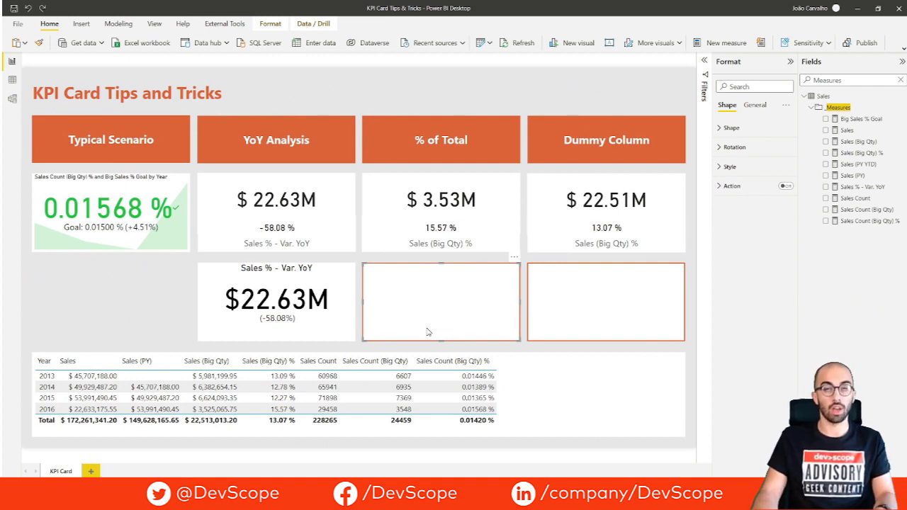
key(ctrl+z)
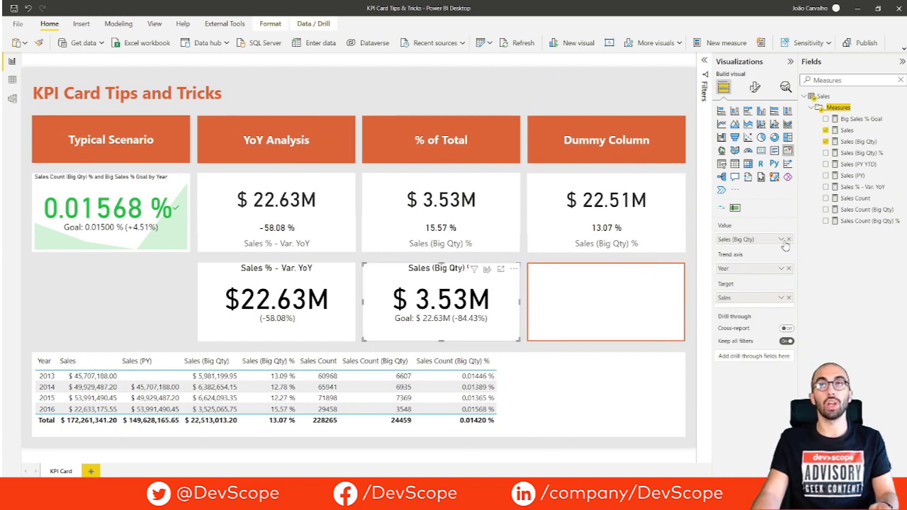
- Replace the card's Sales target with Sales (Big Qty) % (15.57 %)
click(826, 131)
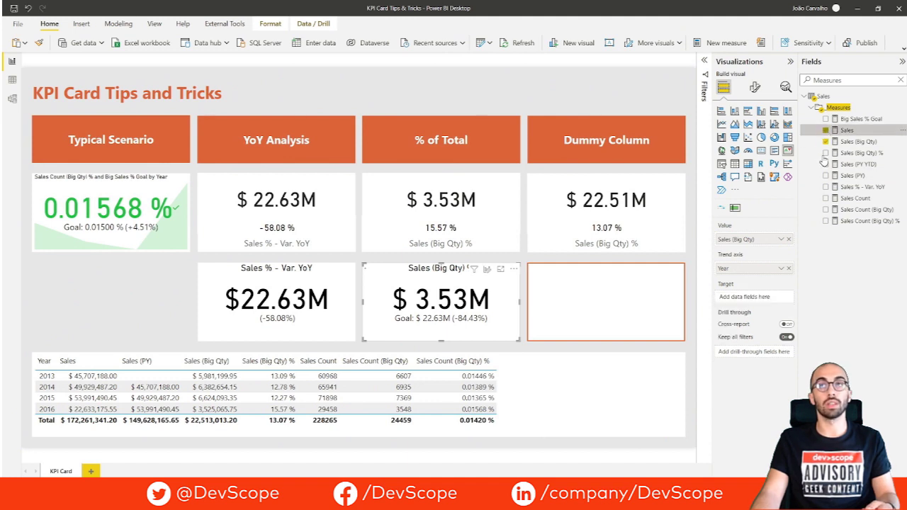
click(826, 153)
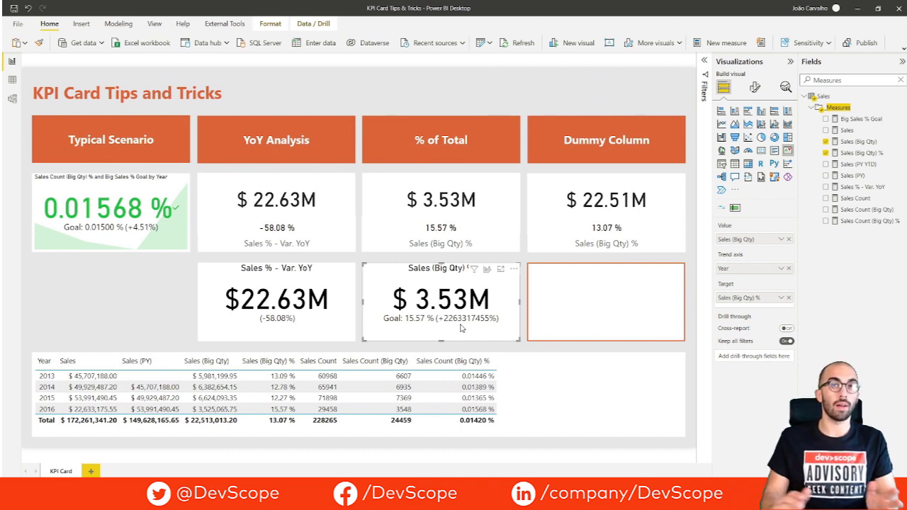
click(755, 89)
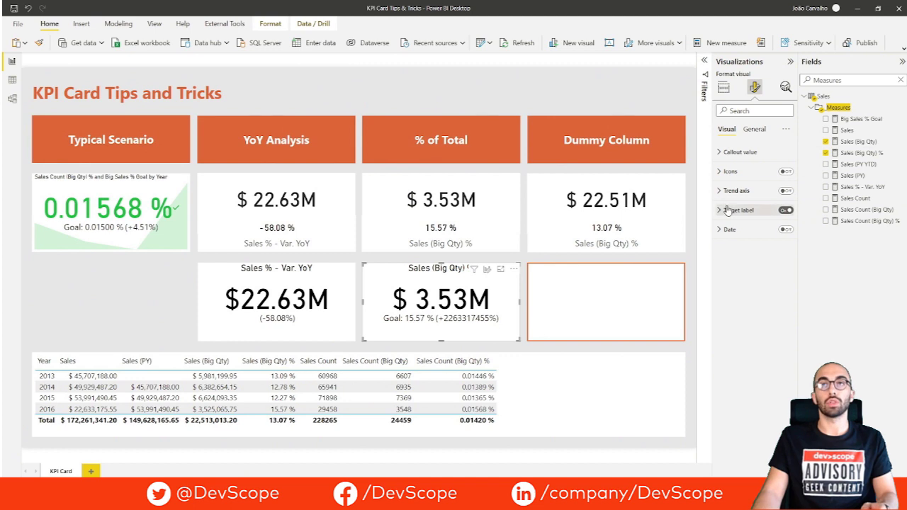
- Hide distance to goal and rename the target label from Goal to '% of Total'
click(727, 212)
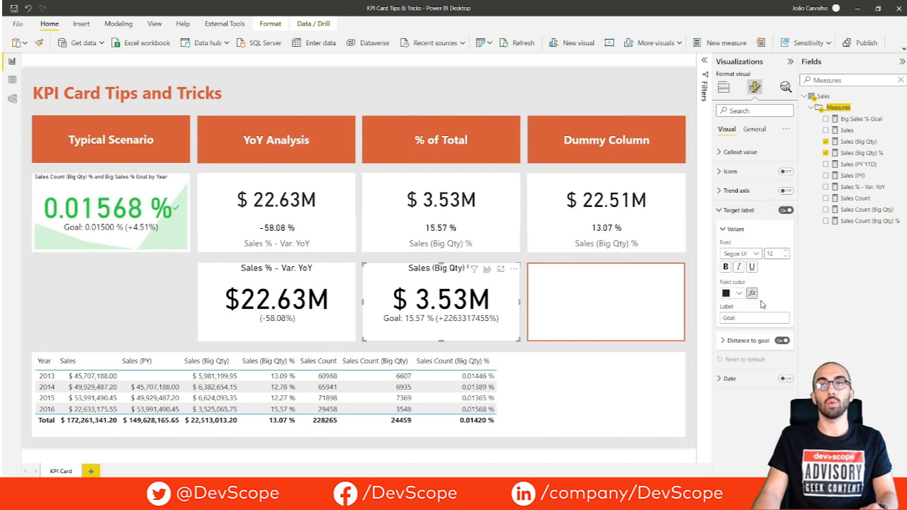
click(782, 341)
drag(754, 318, 720, 318)
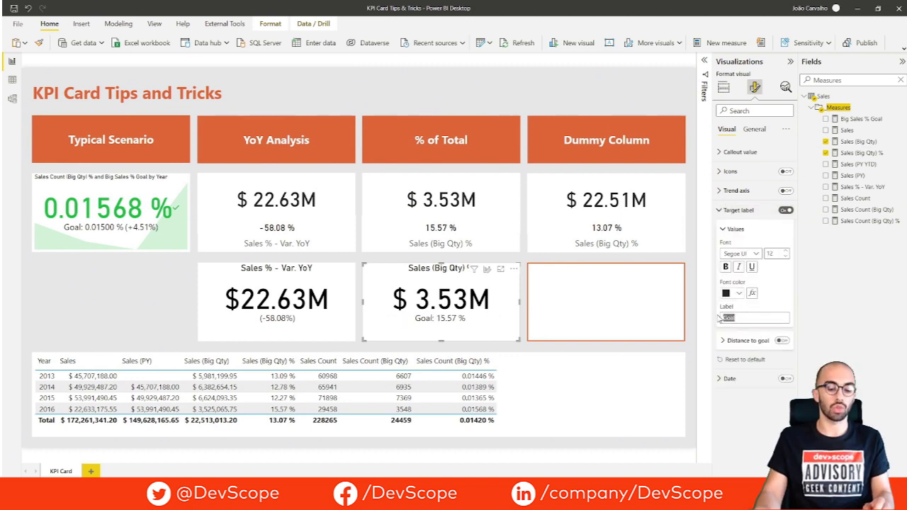
text(% of Total)
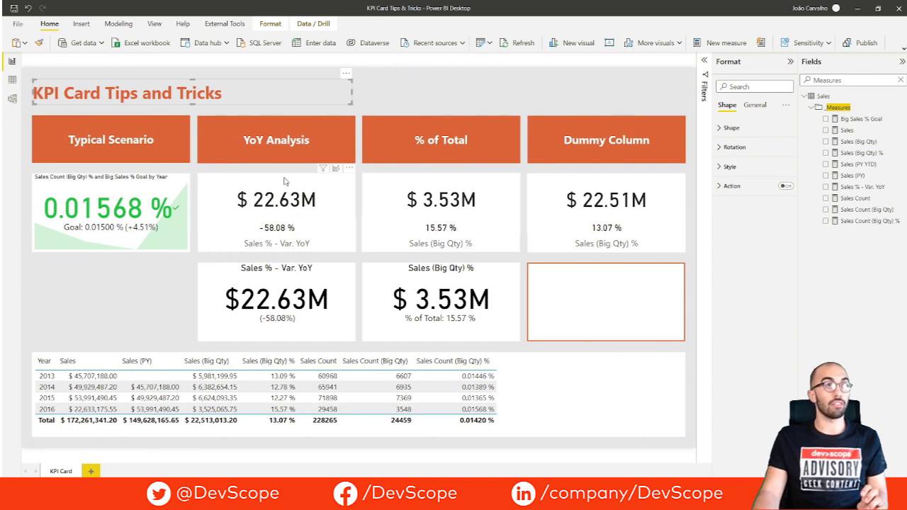
click(12, 80)
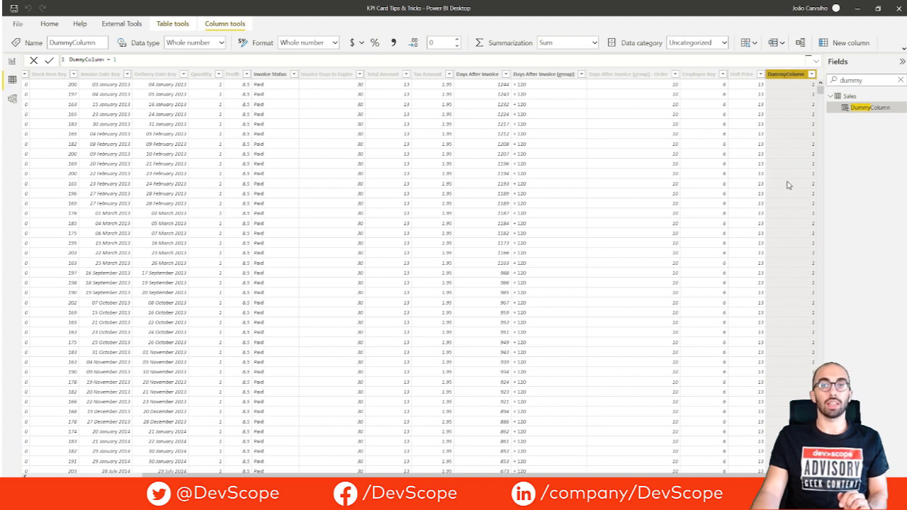
click(12, 61)
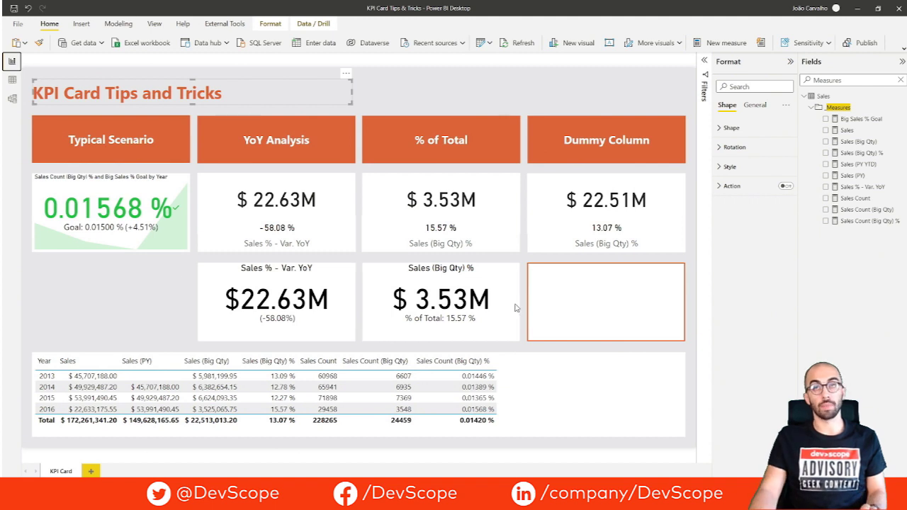
- Add the $22.51M KPI card (% of Total: 13.07 %) under Dummy Column, trended on DummyColumn
click(567, 308)
key(Escape)
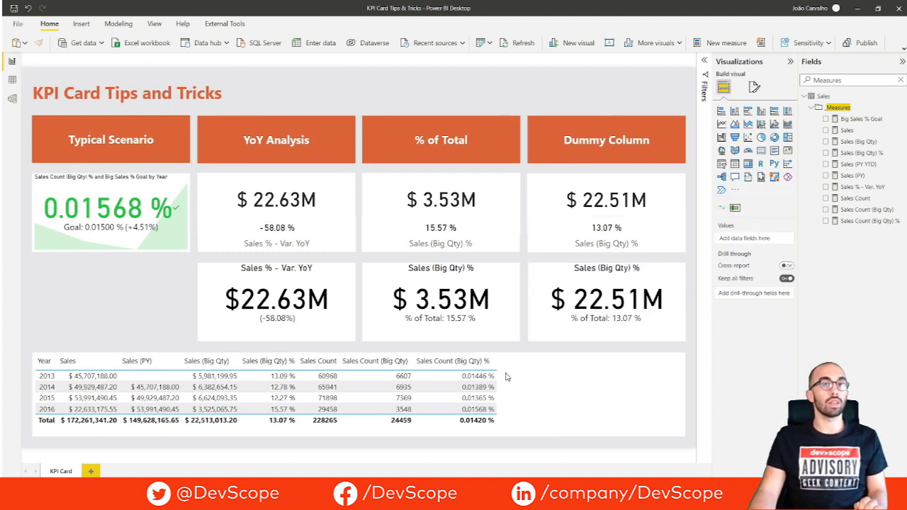
click(568, 377)
click(631, 309)
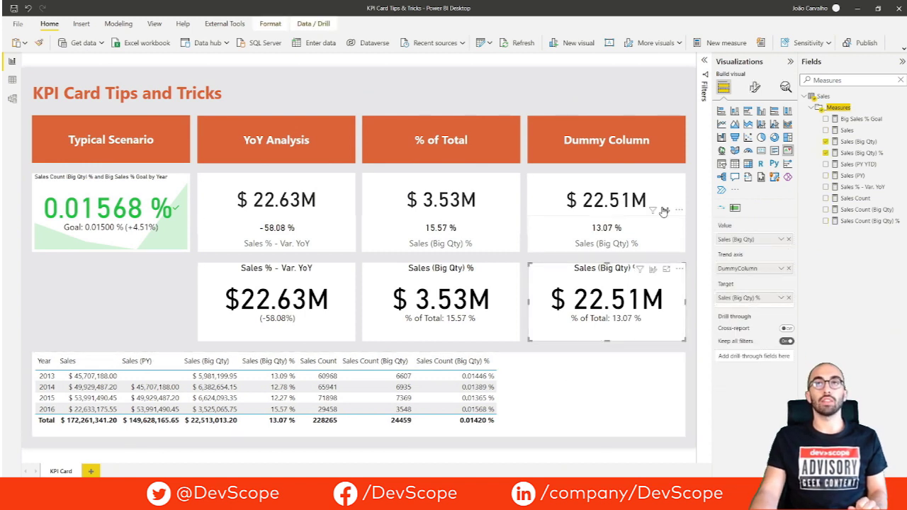
click(705, 91)
click(706, 61)
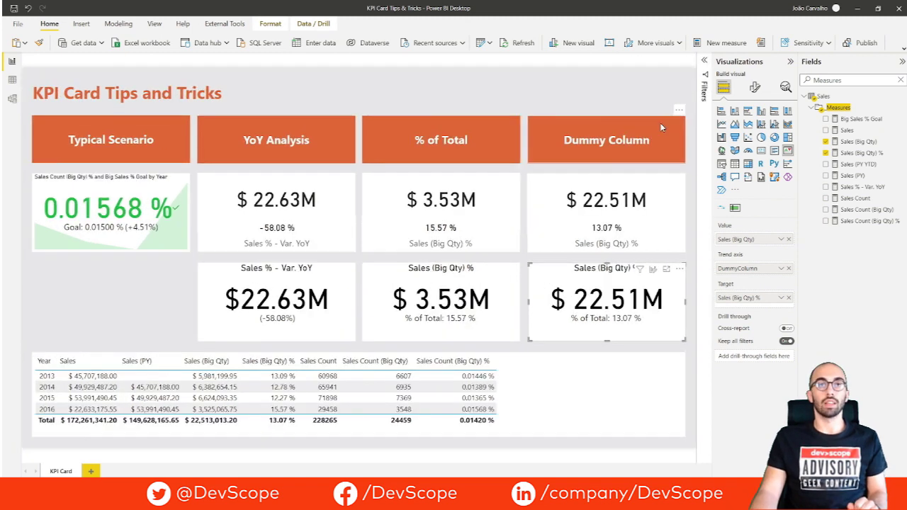